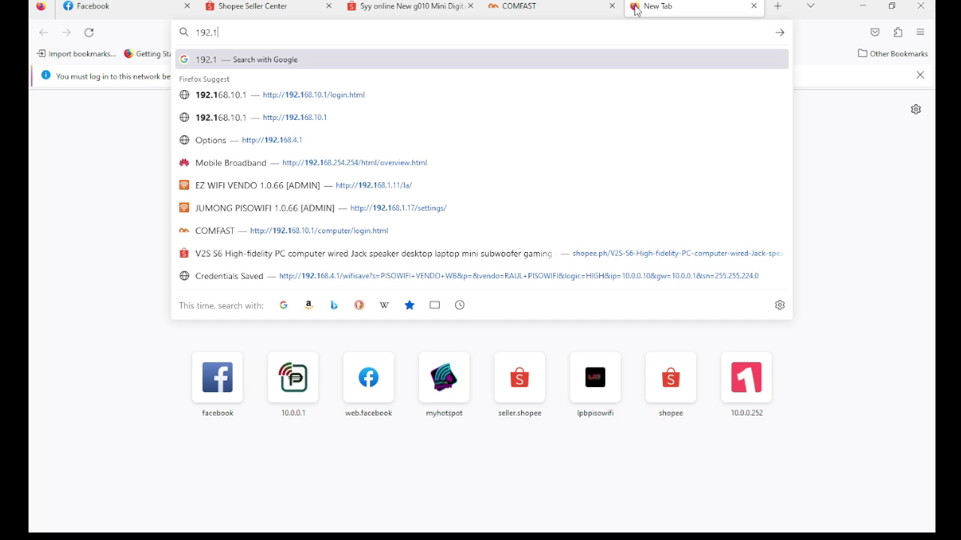
- Load the router admin address 192.168.10.1 in the new Firefox tab
text(10.1)
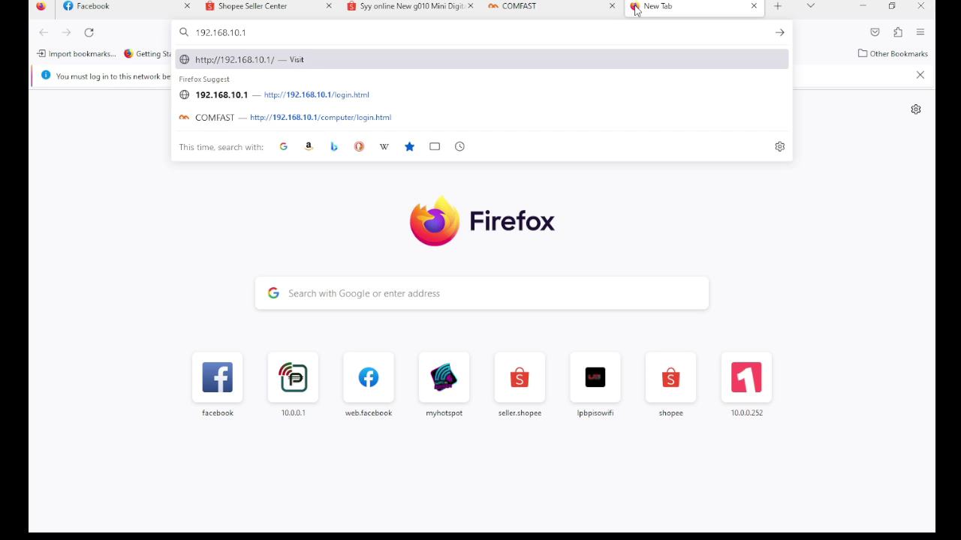
key(Return)
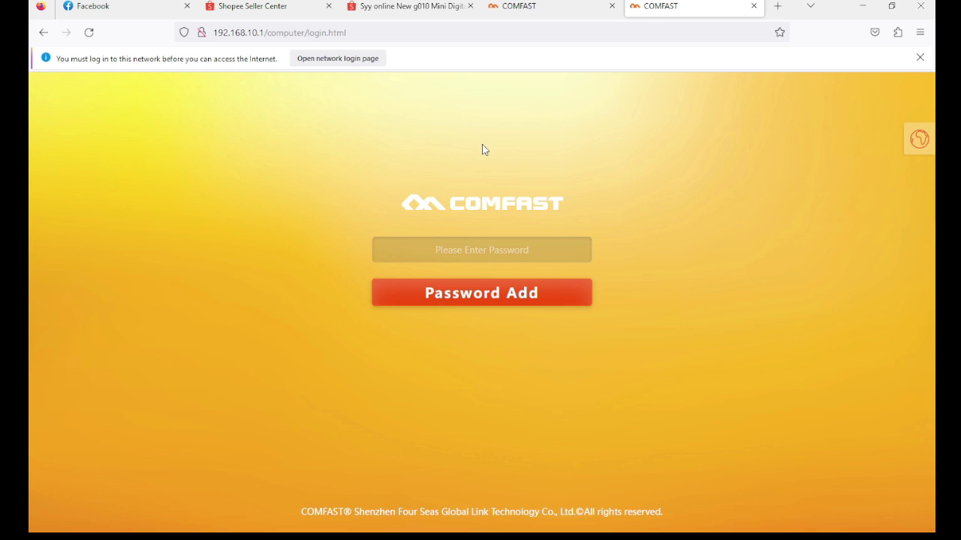
- Sign in with the router's admin password, then choose Network > VLAN in the sidebar
click(516, 250)
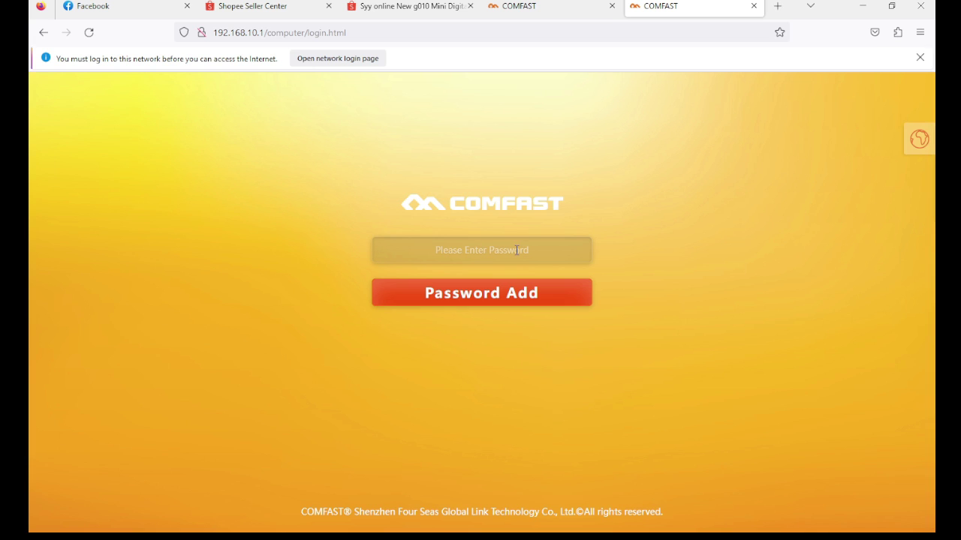
text(admin)
click(484, 297)
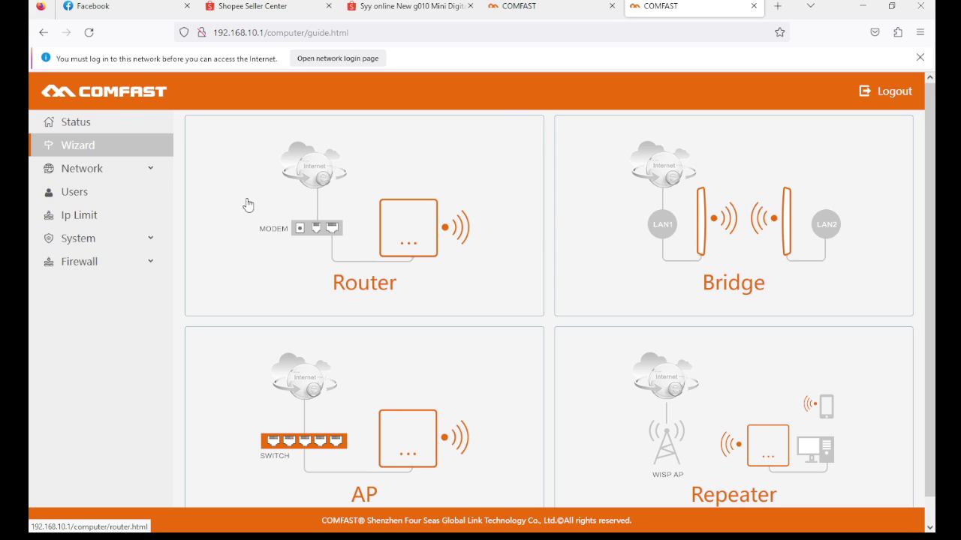
click(138, 172)
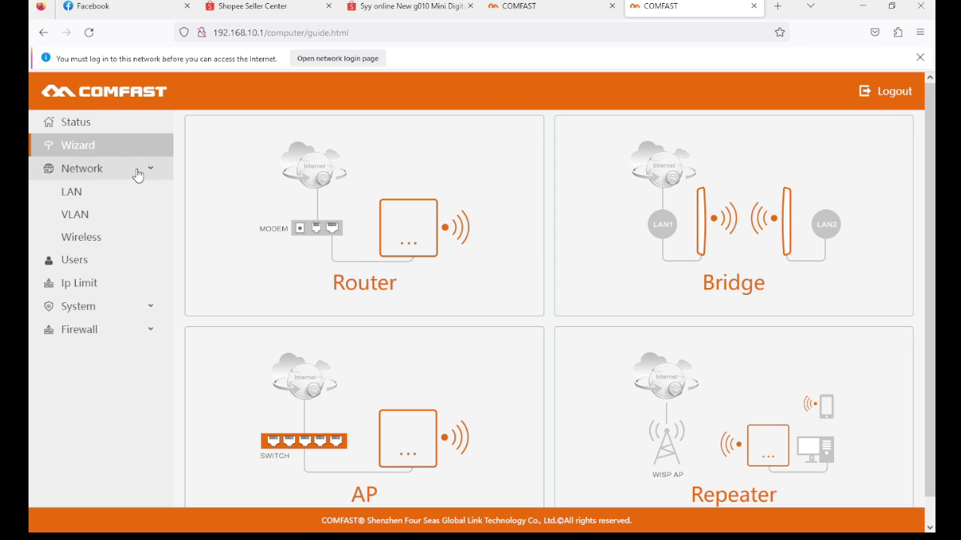
click(75, 215)
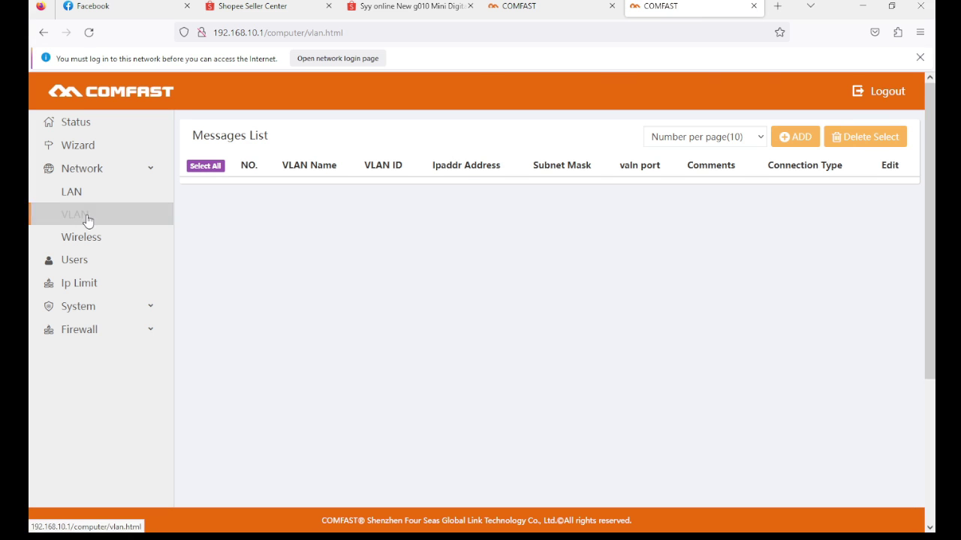
- Add a new VLAN entry and set its Connection Type to Unmanaged
click(801, 138)
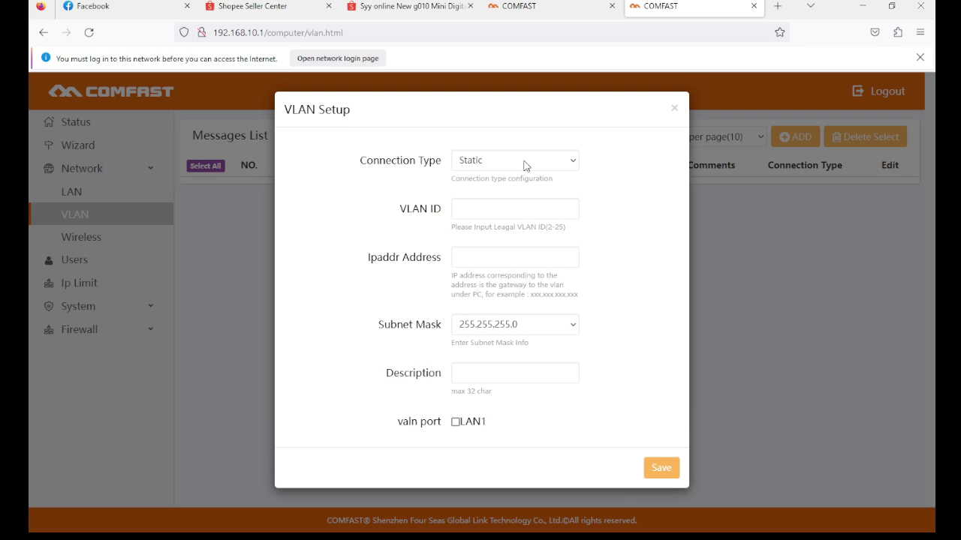
click(525, 166)
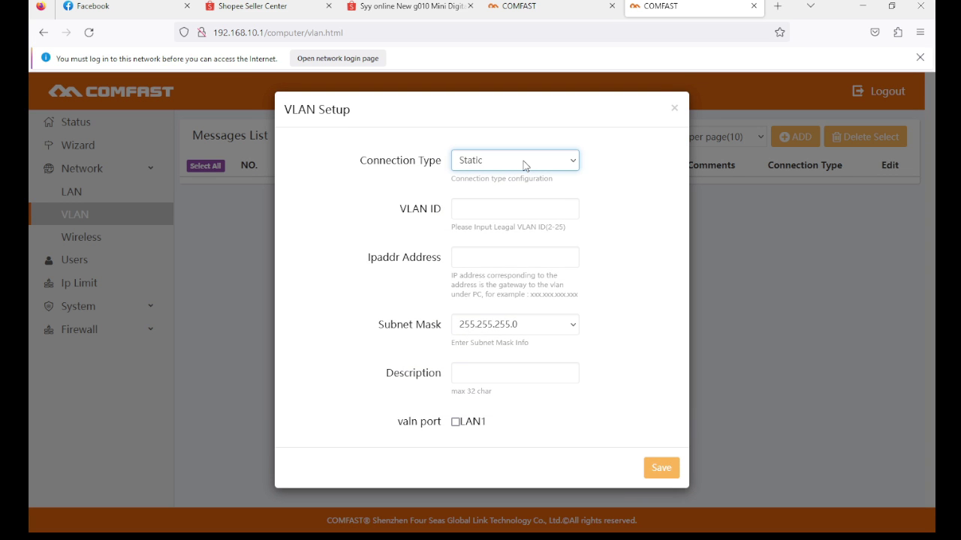
click(611, 180)
click(502, 157)
key(Down)
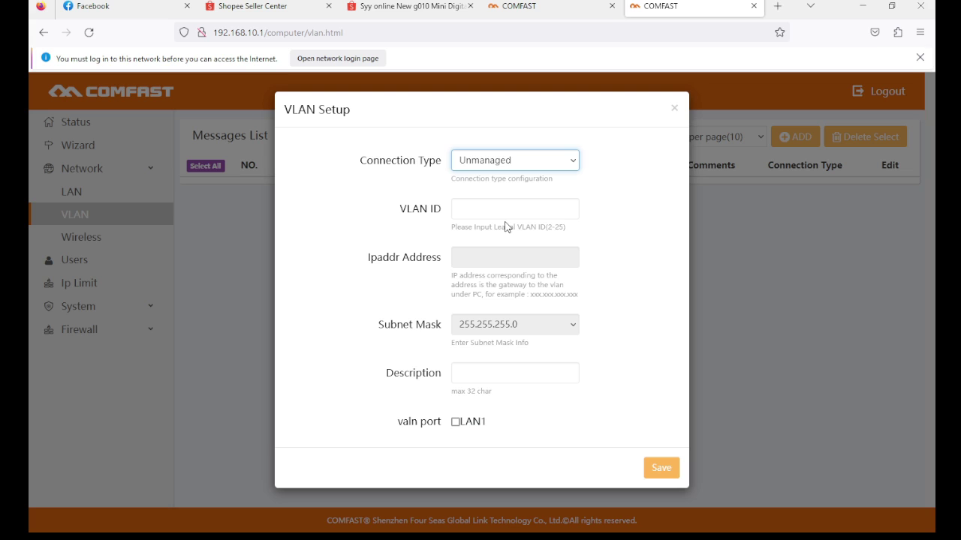
- Enter 88 as the VLAN ID after clearing mistyped digits
click(507, 208)
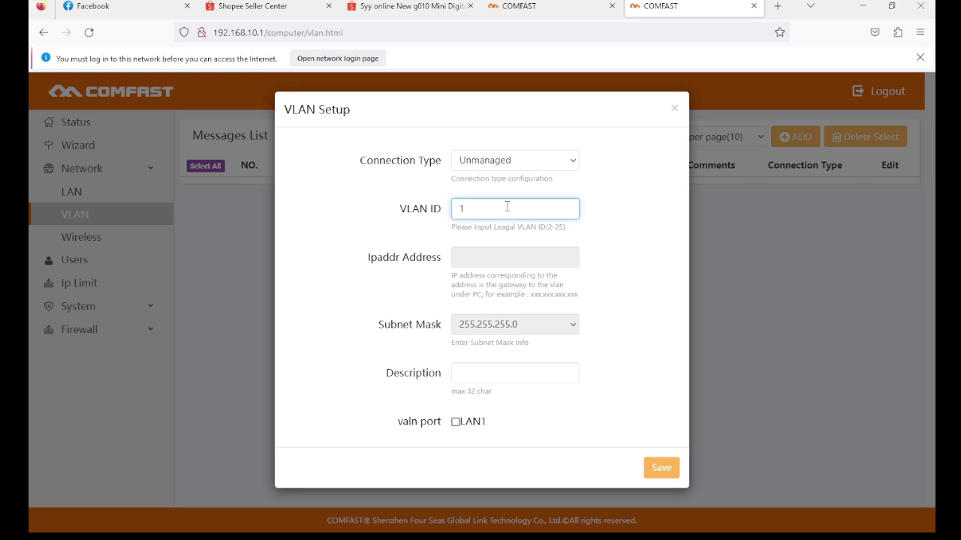
text(0)
key(BackSpace)
key(BackSpace)
key(BackSpace)
key(BackSpace)
text(22)
key(BackSpace)
key(BackSpace)
text(88)
click(478, 255)
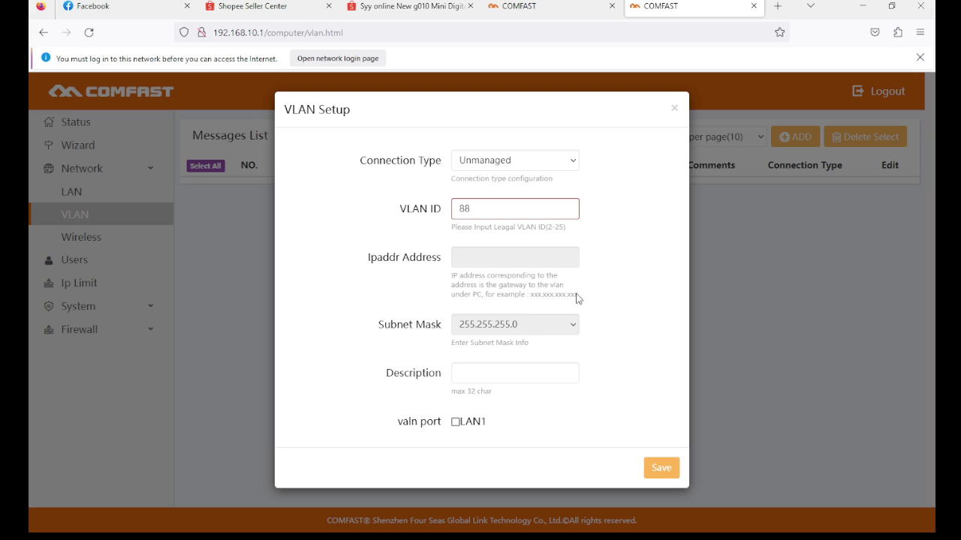
- Replace the rejected VLAN ID 88 with 12, then correct it to 13
click(551, 208)
drag(500, 208, 449, 208)
click(638, 221)
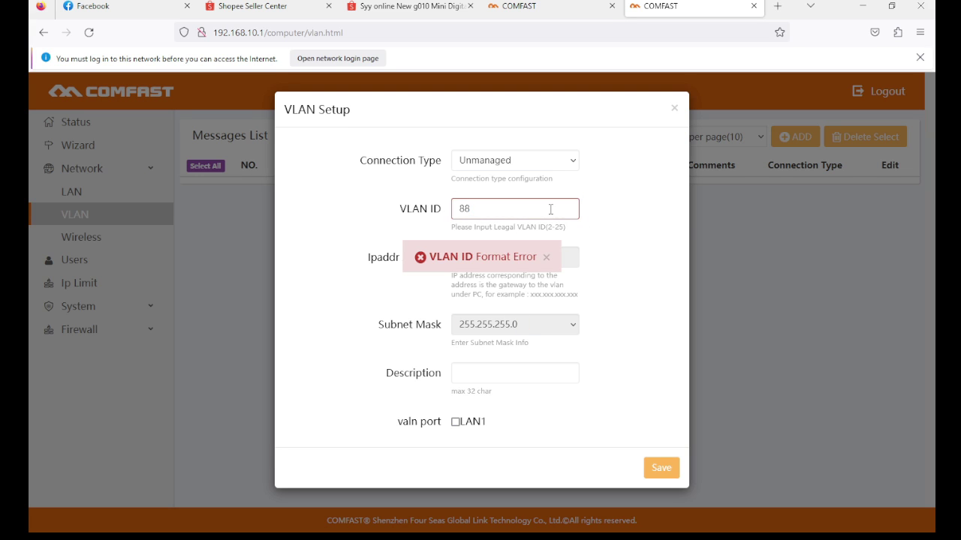
drag(548, 209, 436, 208)
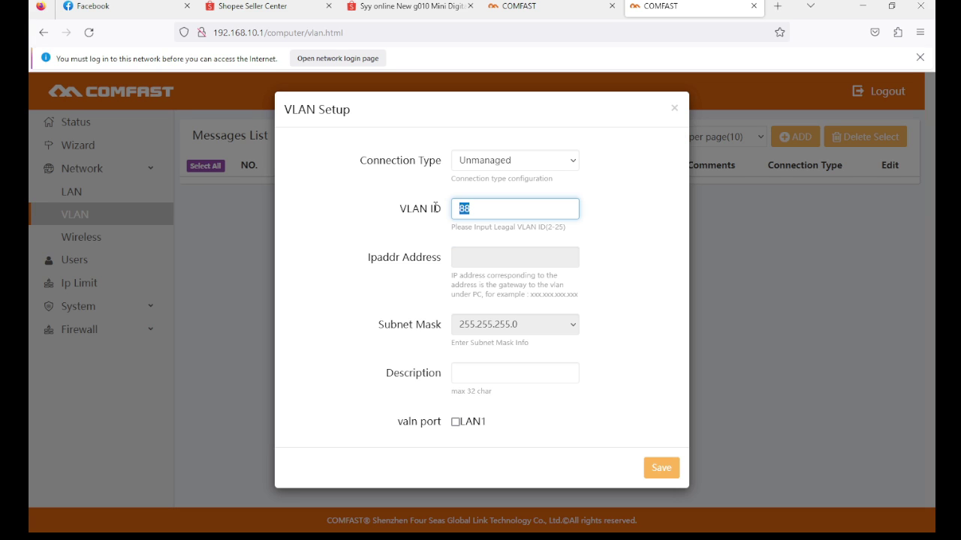
text(12)
click(627, 246)
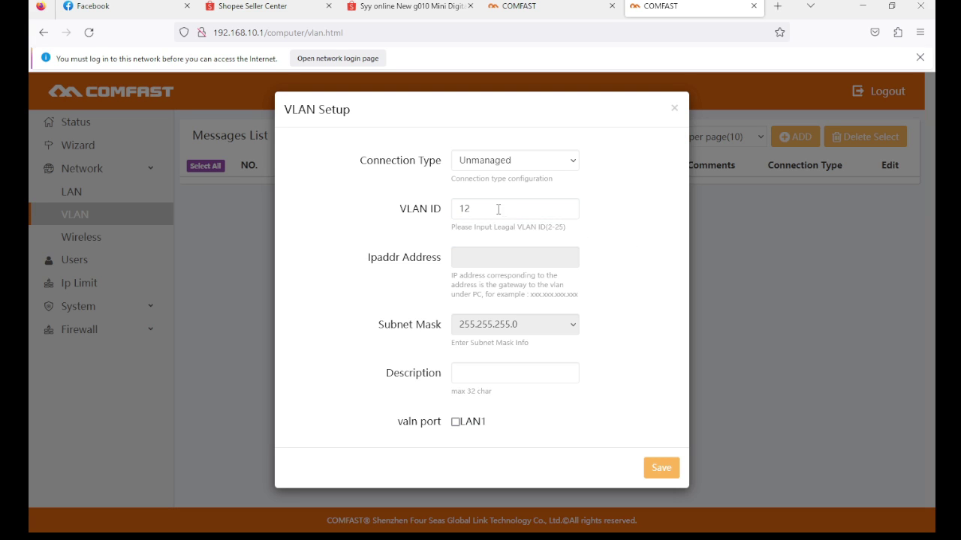
drag(499, 208, 445, 206)
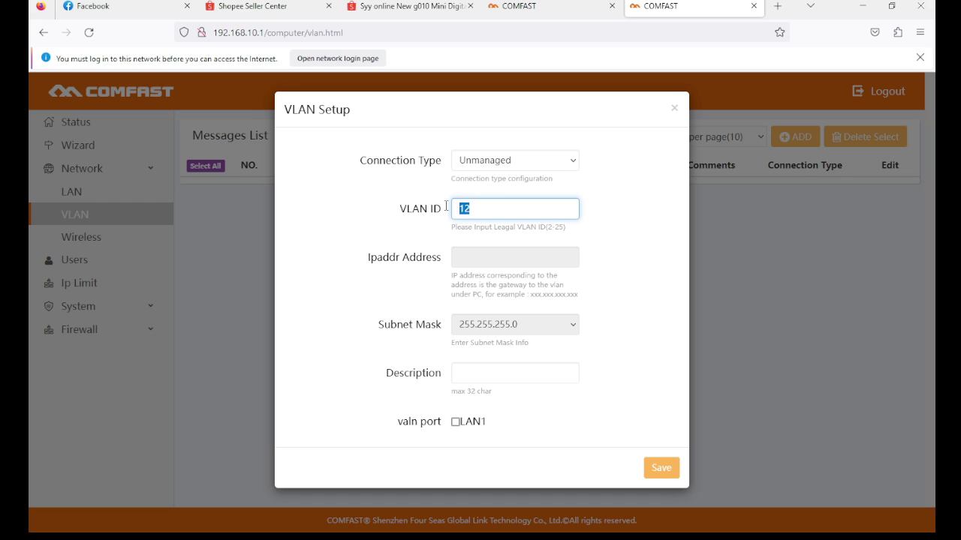
text(13)
click(623, 242)
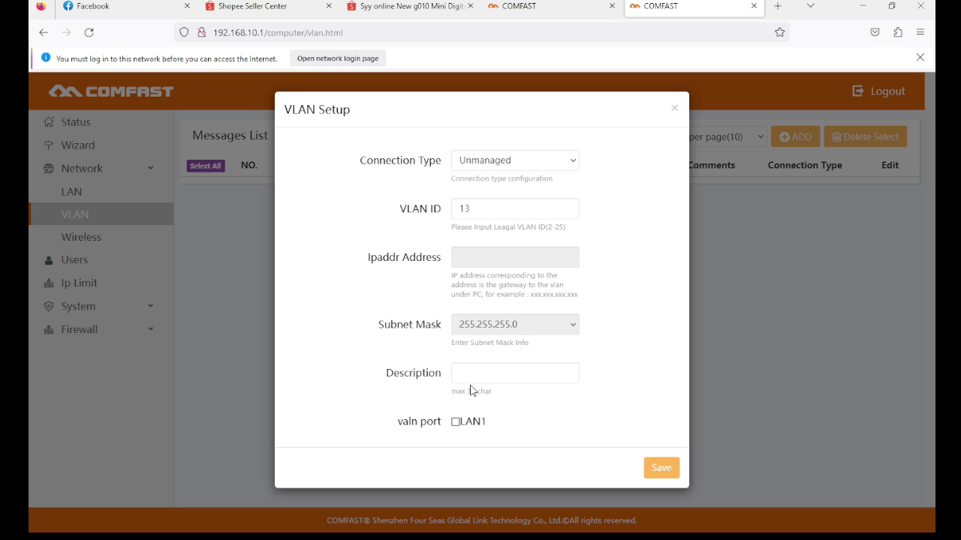
- Toggle port LAN1 on and off, then try saving the new VLAN entry
click(454, 422)
click(455, 424)
click(479, 378)
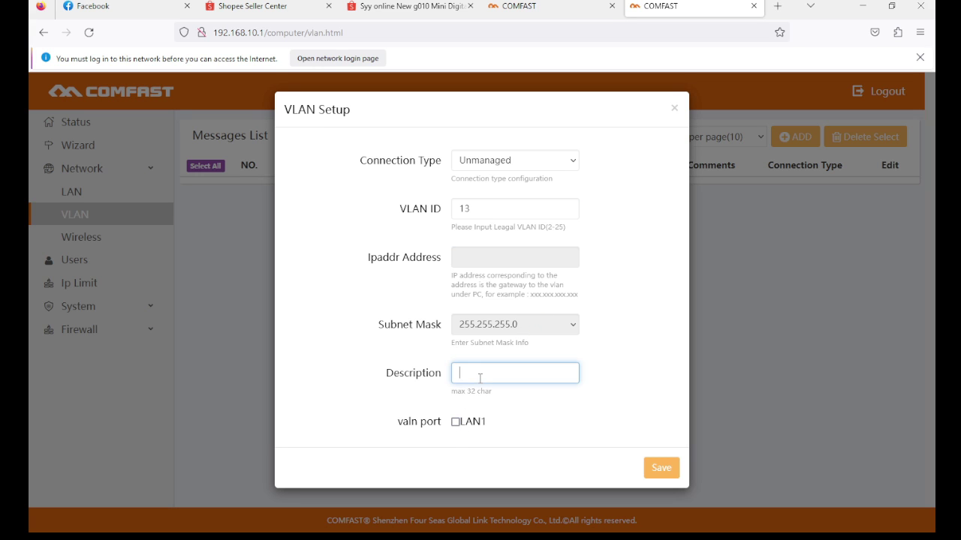
click(640, 373)
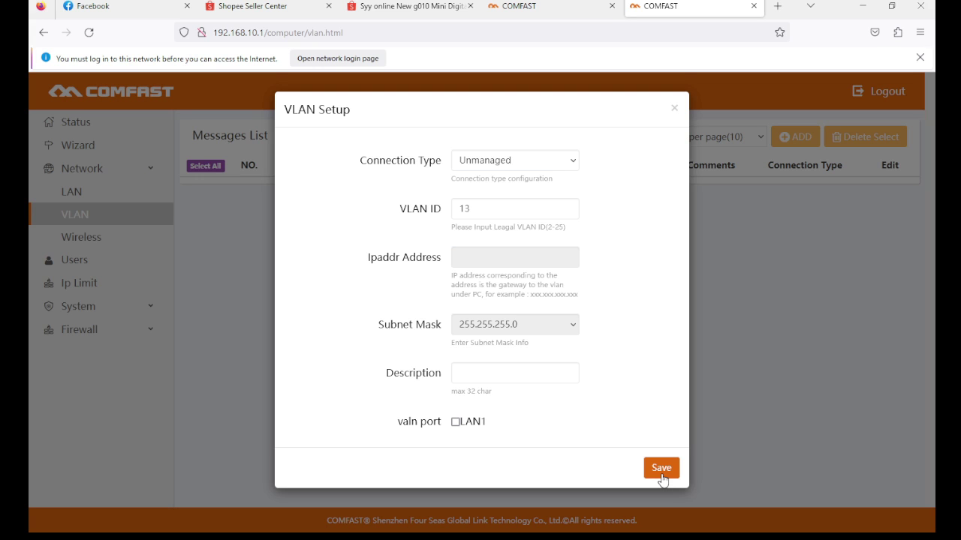
click(661, 477)
- Assign the VLAN to port LAN1 and save it
click(659, 478)
click(456, 423)
click(662, 467)
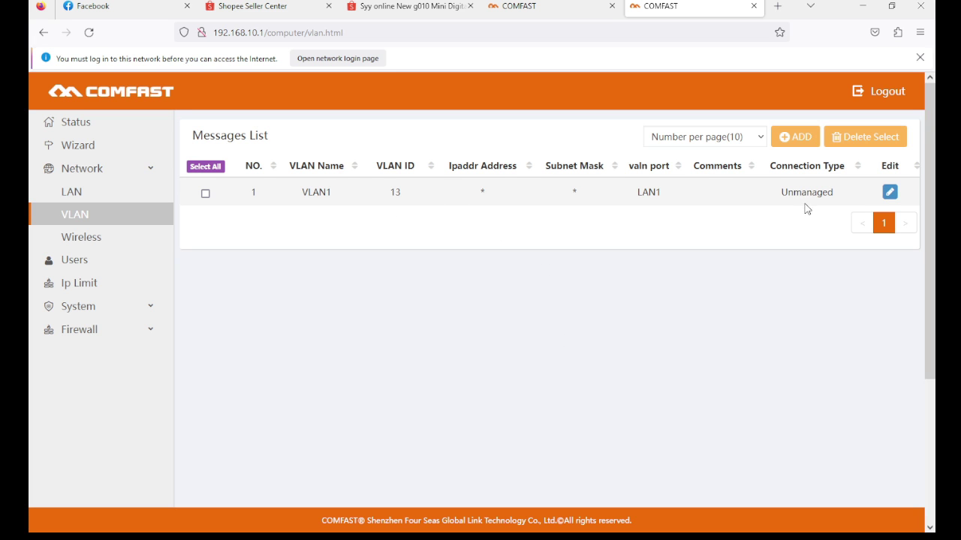
- Review VLAN1's settings without changes, then return to the Wizard page
click(889, 192)
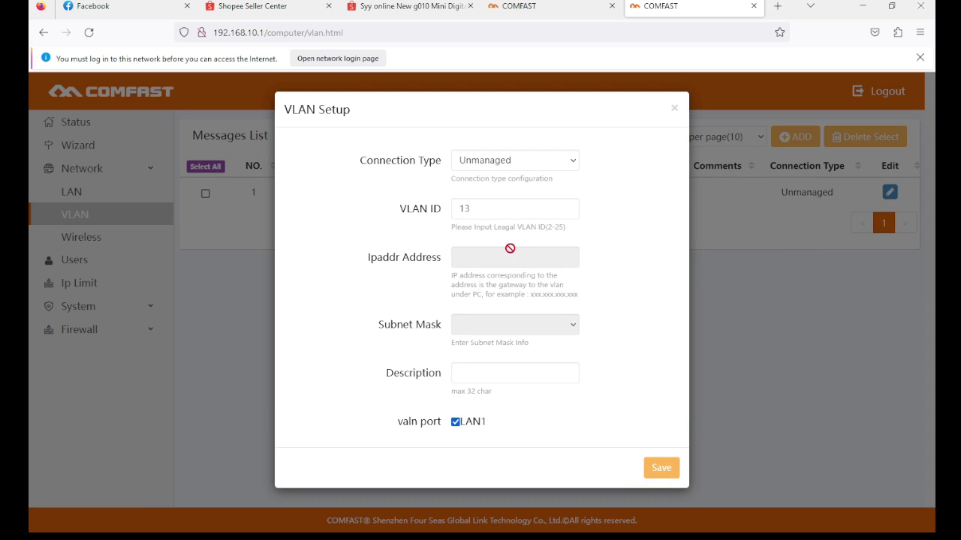
click(673, 110)
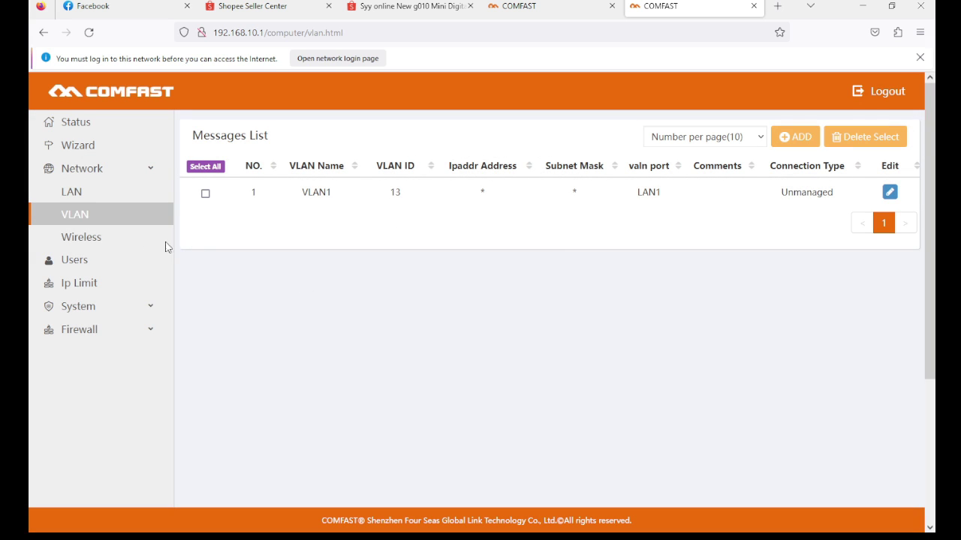
click(95, 147)
scroll(586, 319, down, 1)
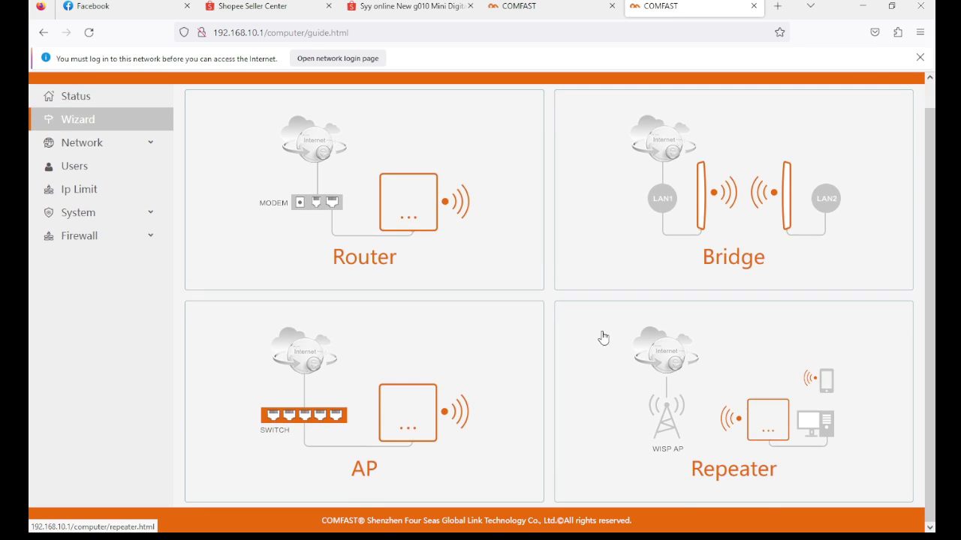
- Launch the AP wizard, advance to Finish, then step back to the 2.4G Wireless settings
click(383, 417)
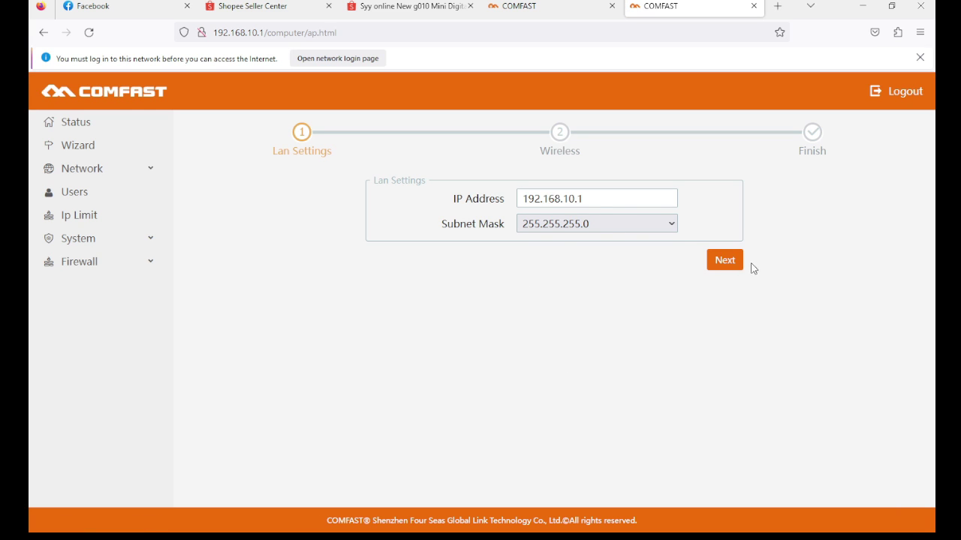
click(725, 262)
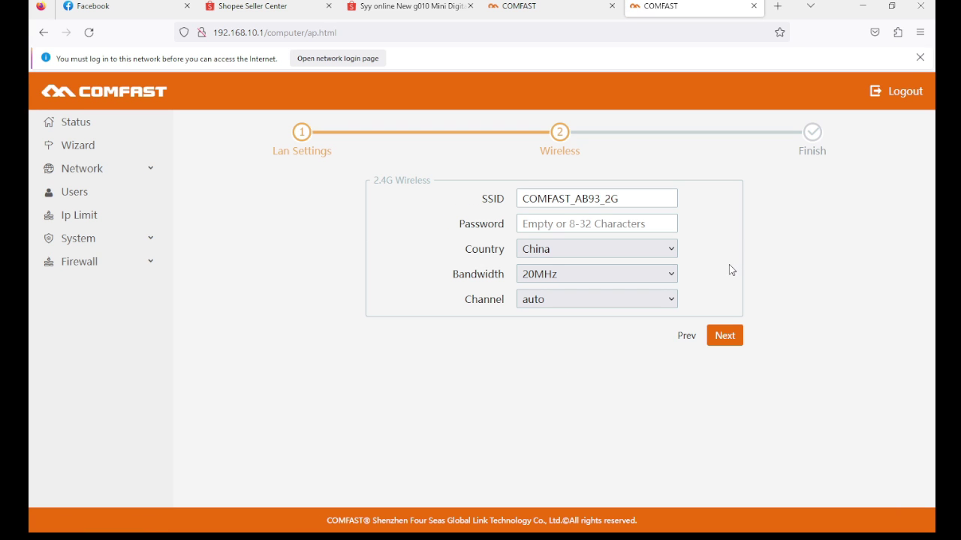
click(734, 337)
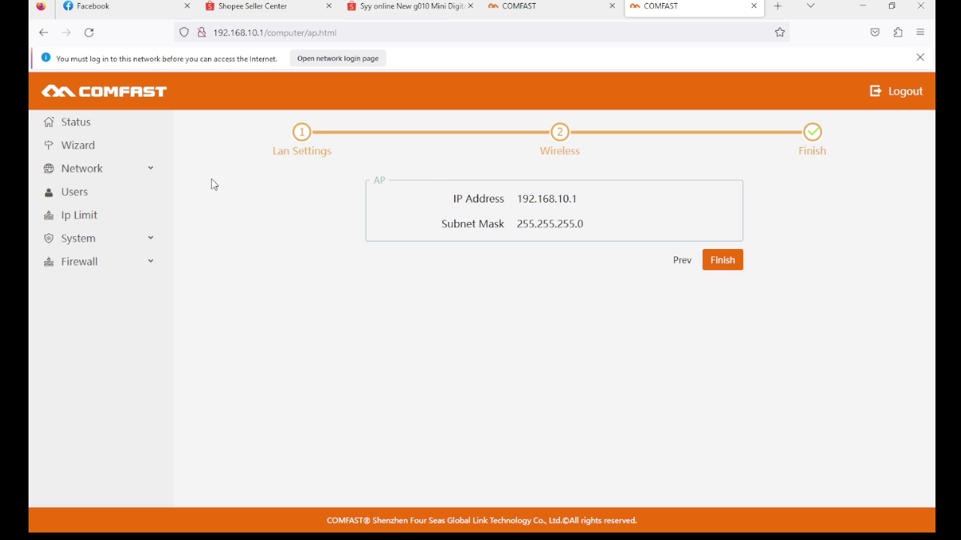
click(677, 261)
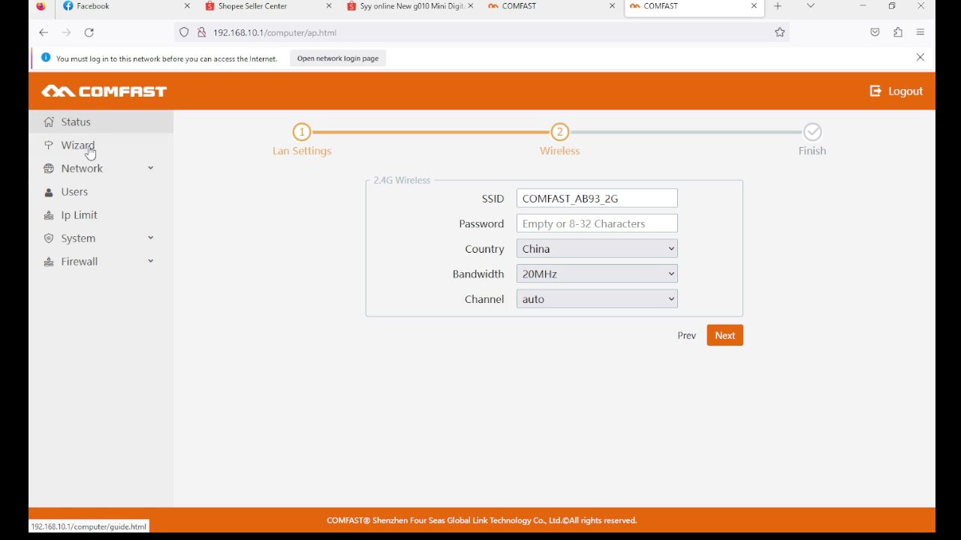
- Go to Network > Wireless, where COMFAST_AB93_2G uses VLAN1, briefly showing Advanced Setting
click(123, 176)
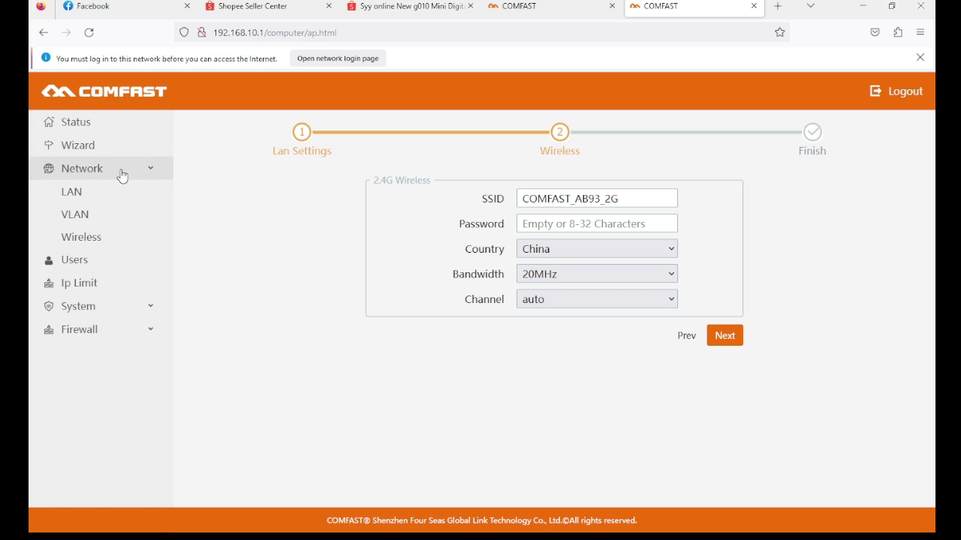
click(81, 200)
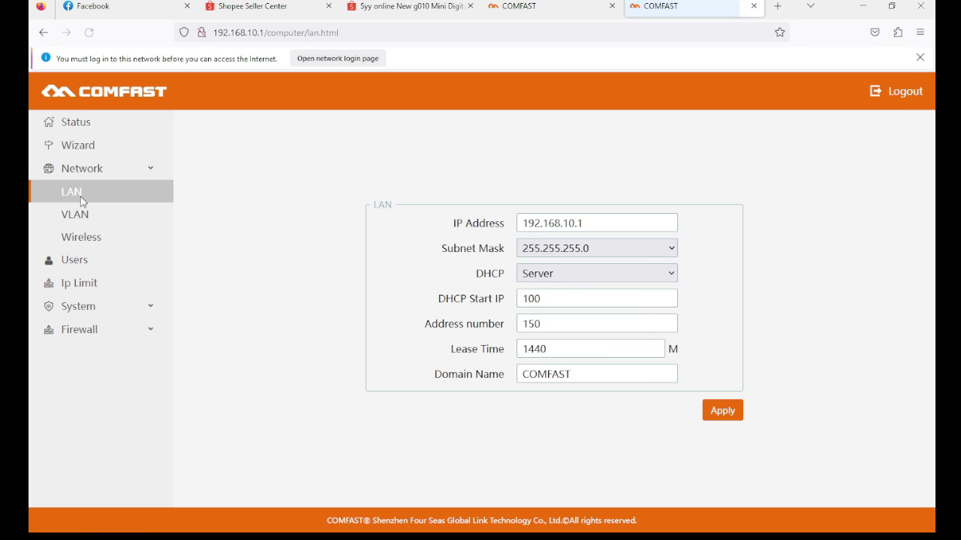
click(84, 241)
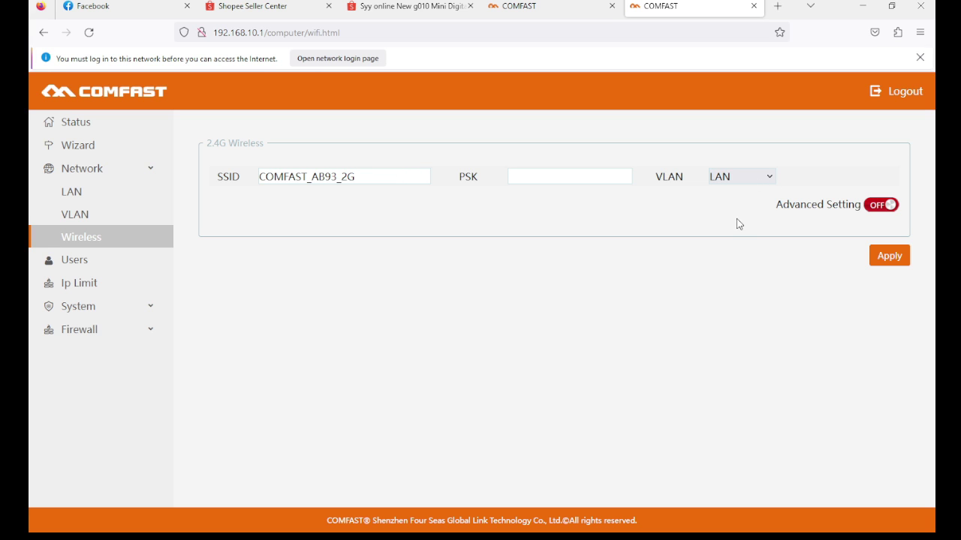
click(882, 205)
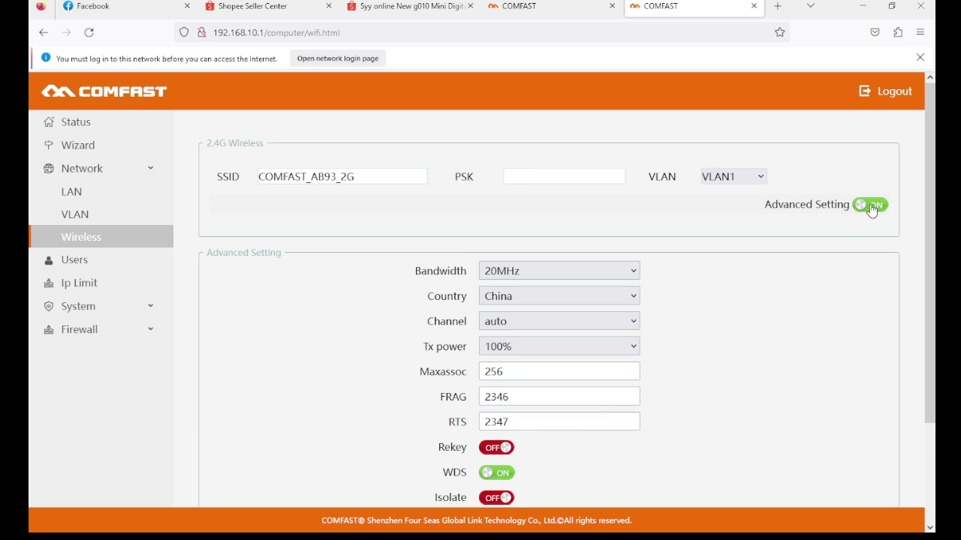
scroll(675, 326, down, 3)
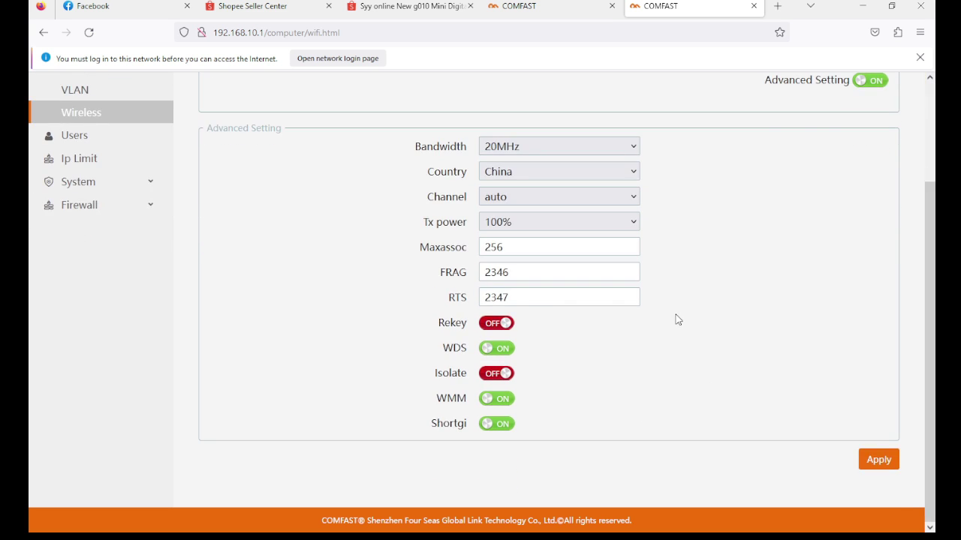
scroll(677, 320, up, 3)
click(871, 208)
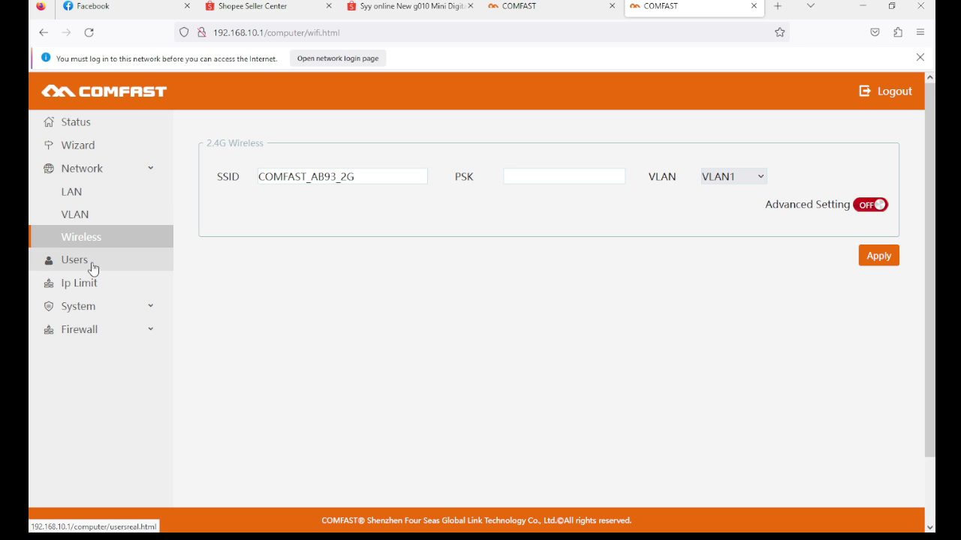
click(91, 309)
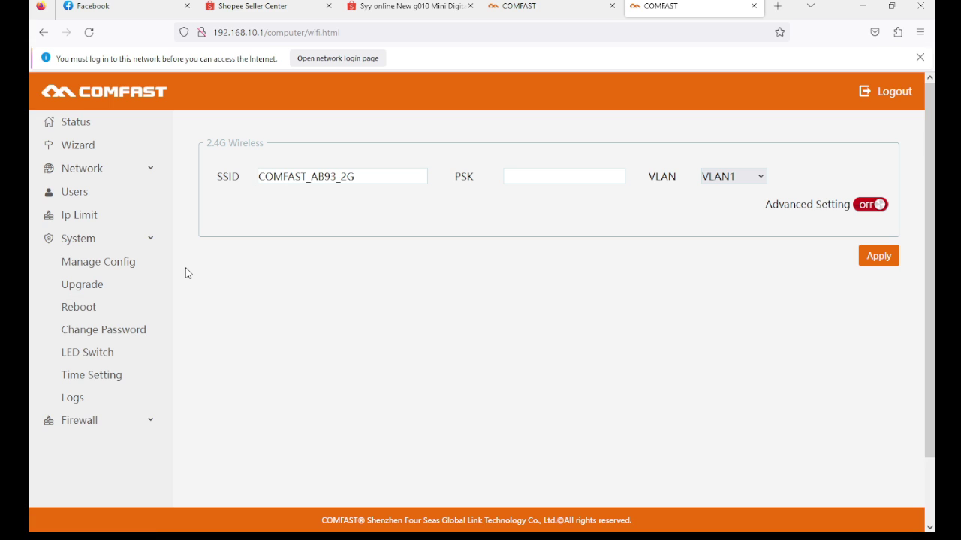
- Visit System > Upgrade and the Status dashboard, then choose Network > VLAN
click(96, 283)
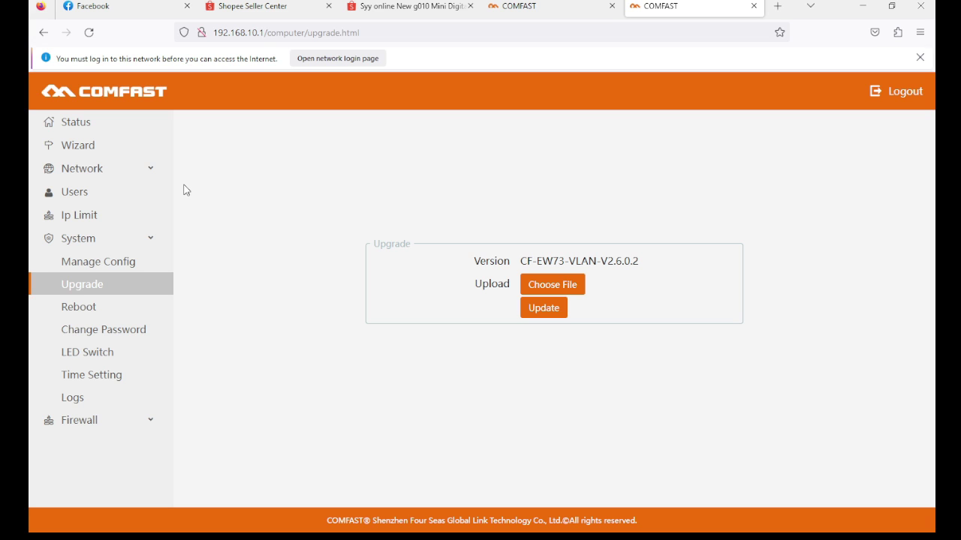
click(83, 130)
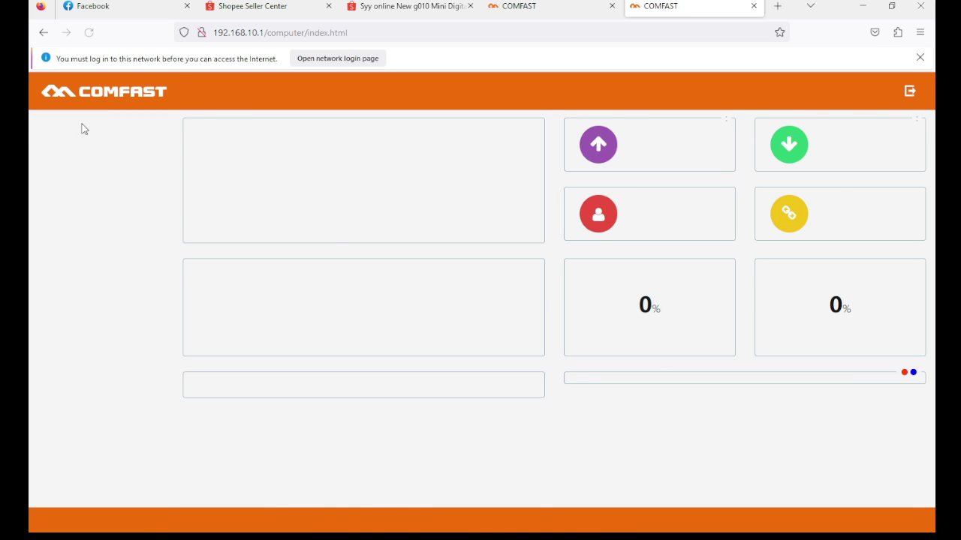
click(88, 177)
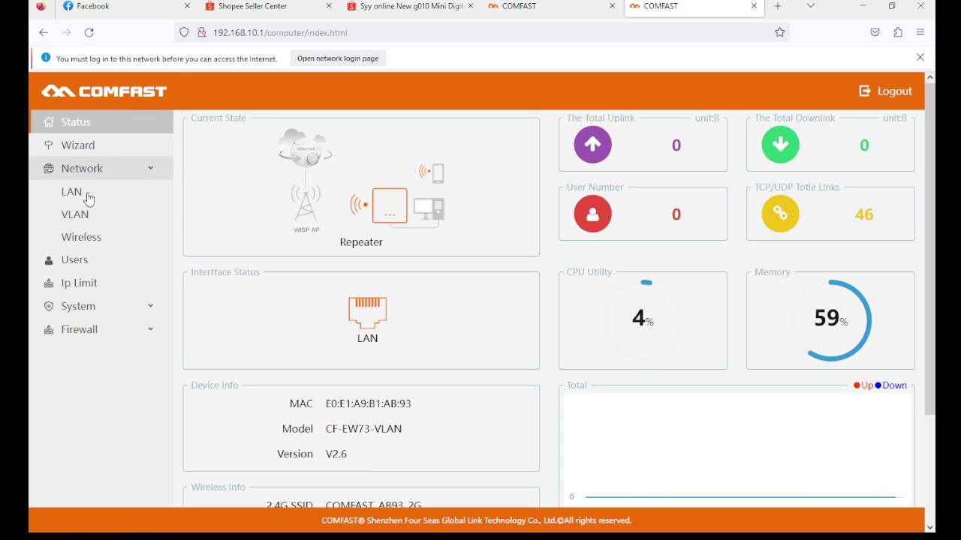
click(77, 216)
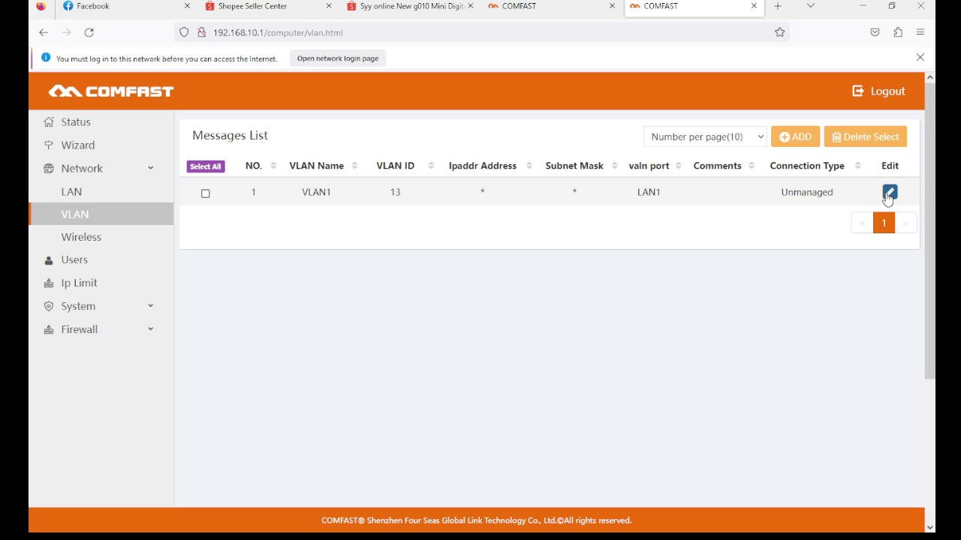
- Tick the VLAN1 row, delete it, and go to Network > LAN
click(204, 194)
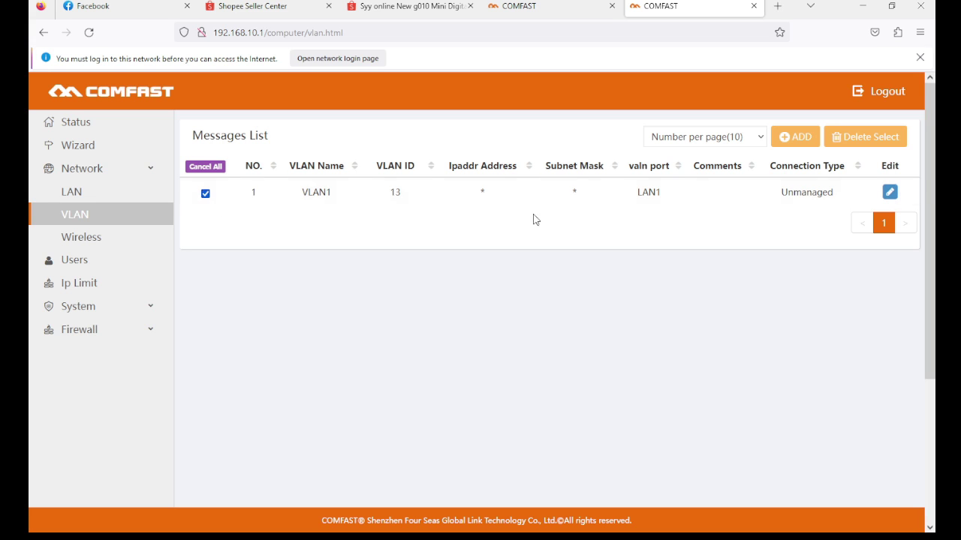
click(873, 138)
click(85, 195)
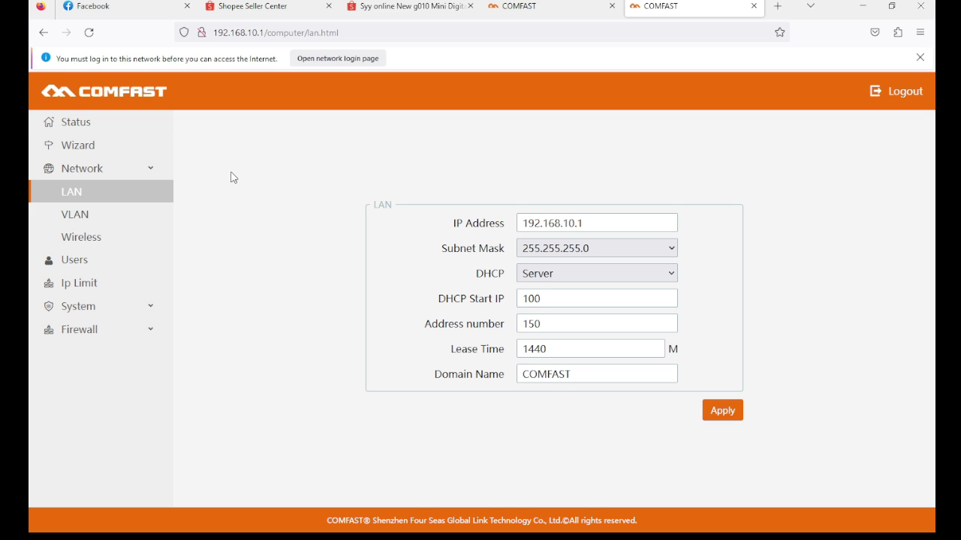
- Return to the Wizard page, scroll through its modes, and expand the Network menu
click(86, 147)
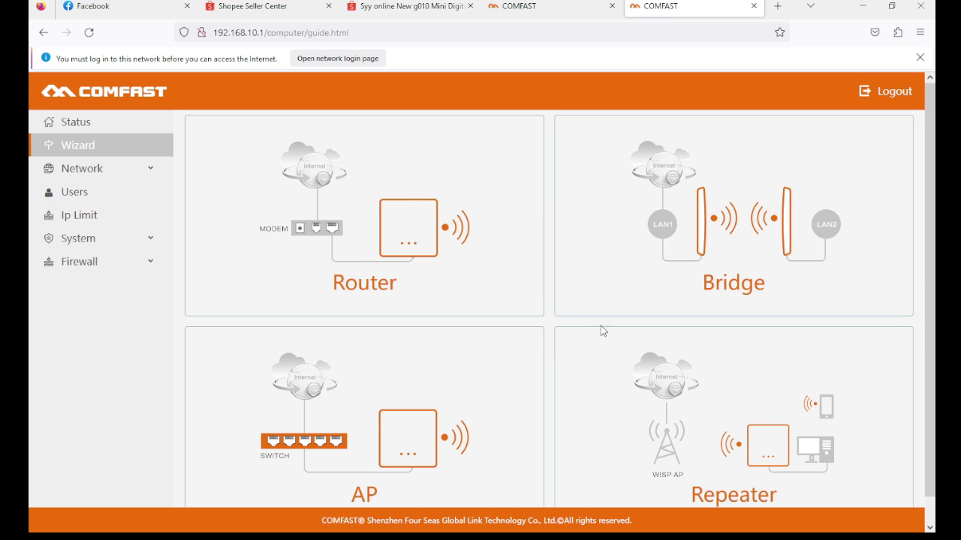
scroll(603, 331, down, 1)
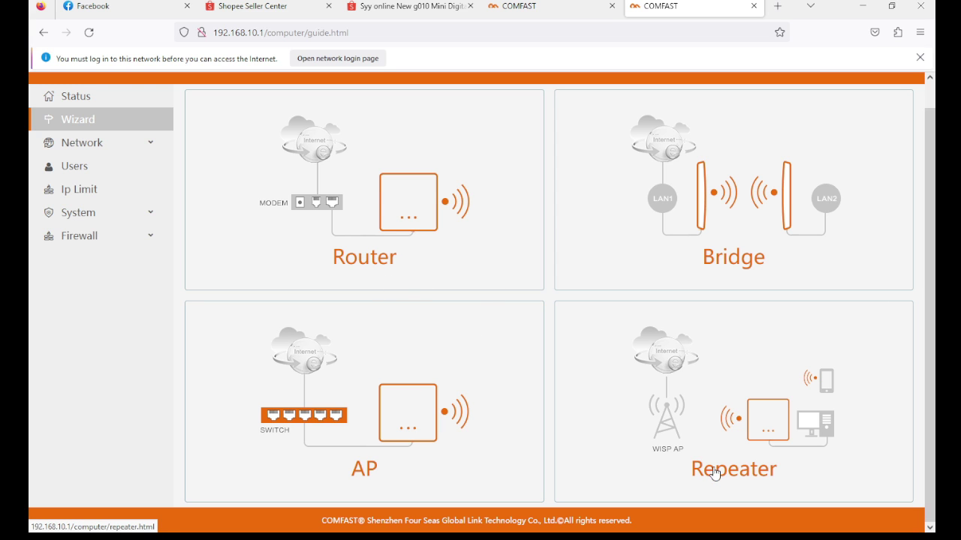
scroll(134, 258, up, 1)
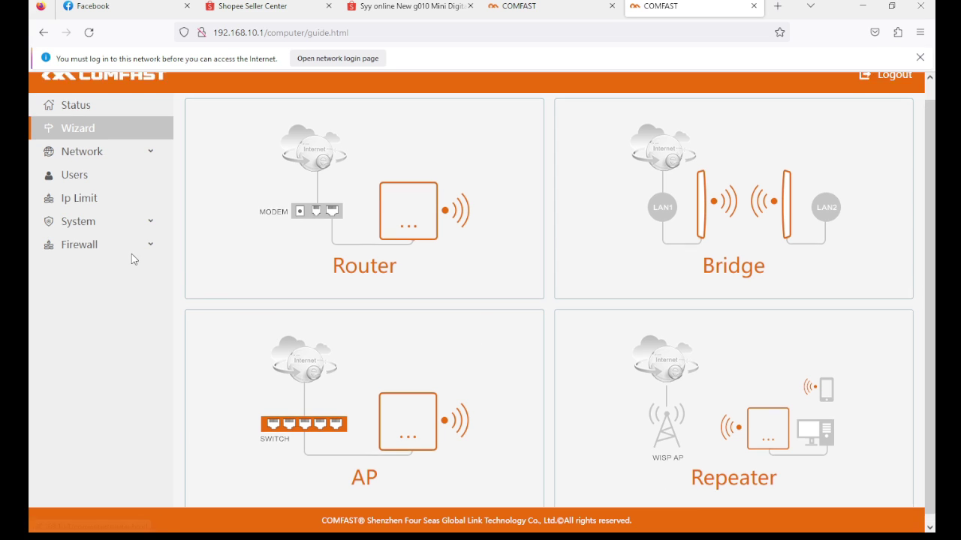
click(134, 175)
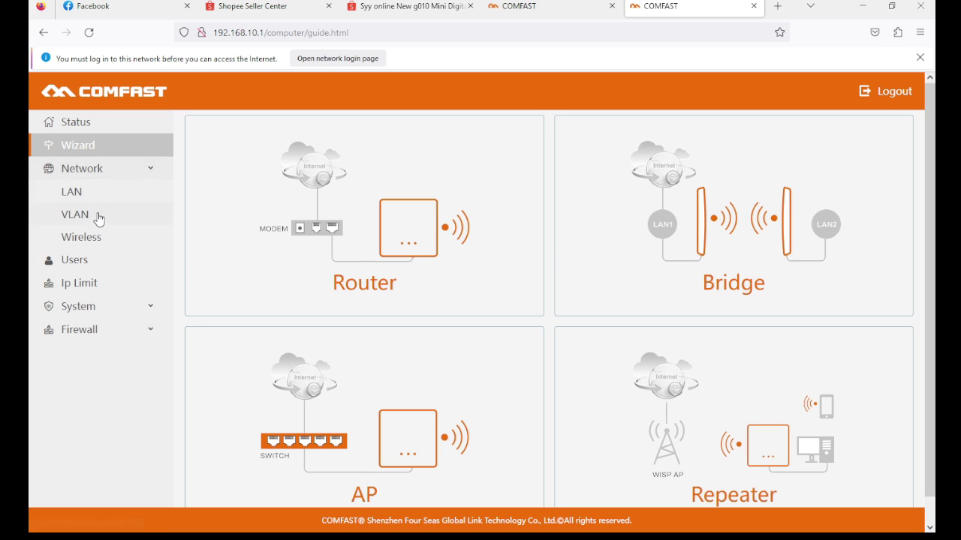